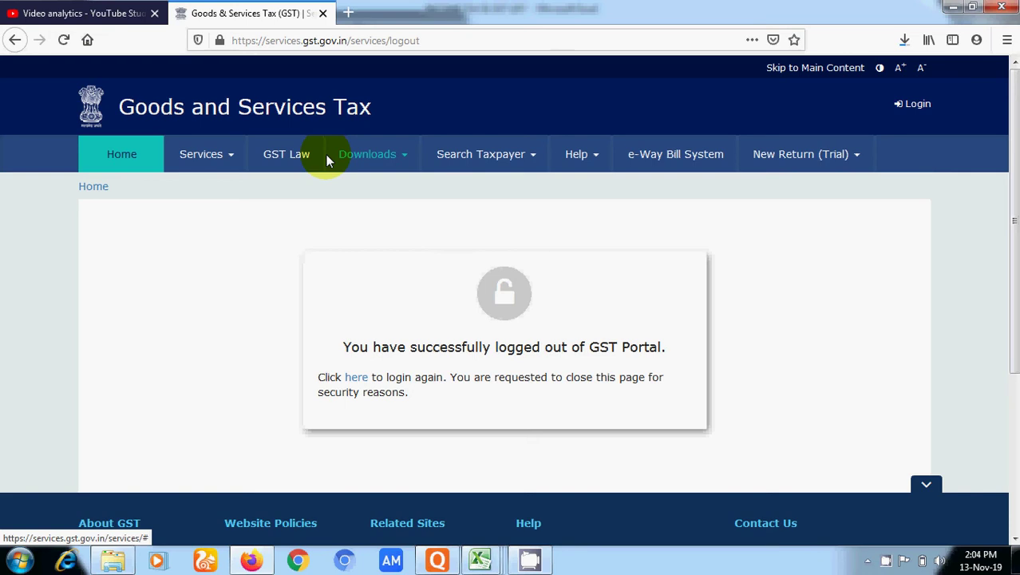
Step: Return to the GST login page and fill in the account username and password
click(357, 377)
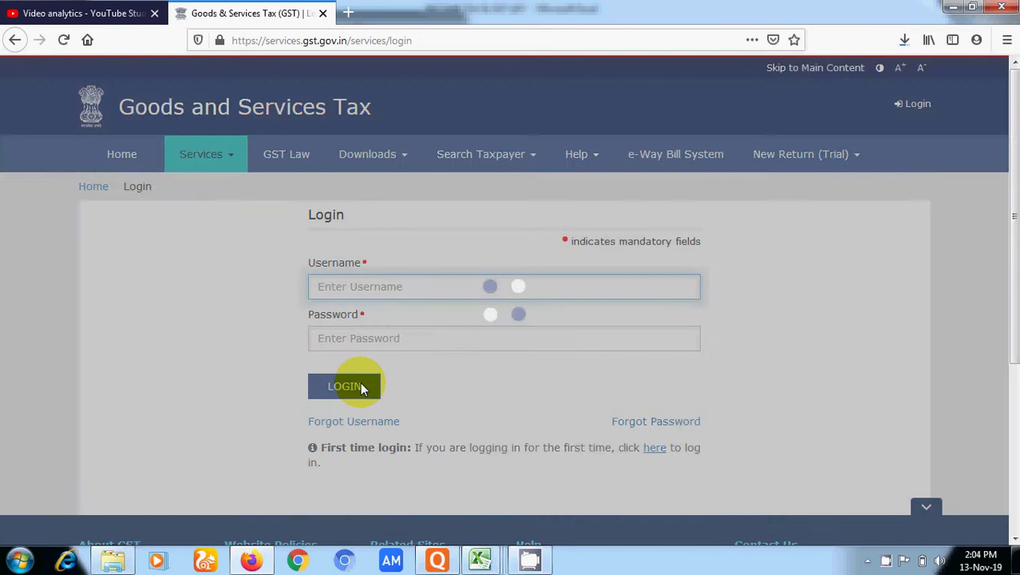
key(ctrl+v)
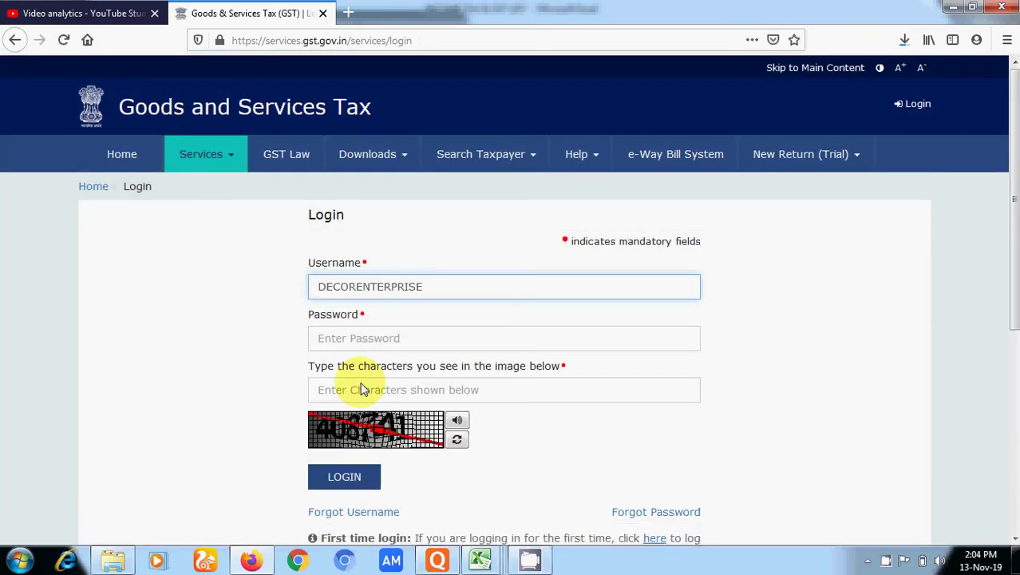
key(Tab)
text(•••••)
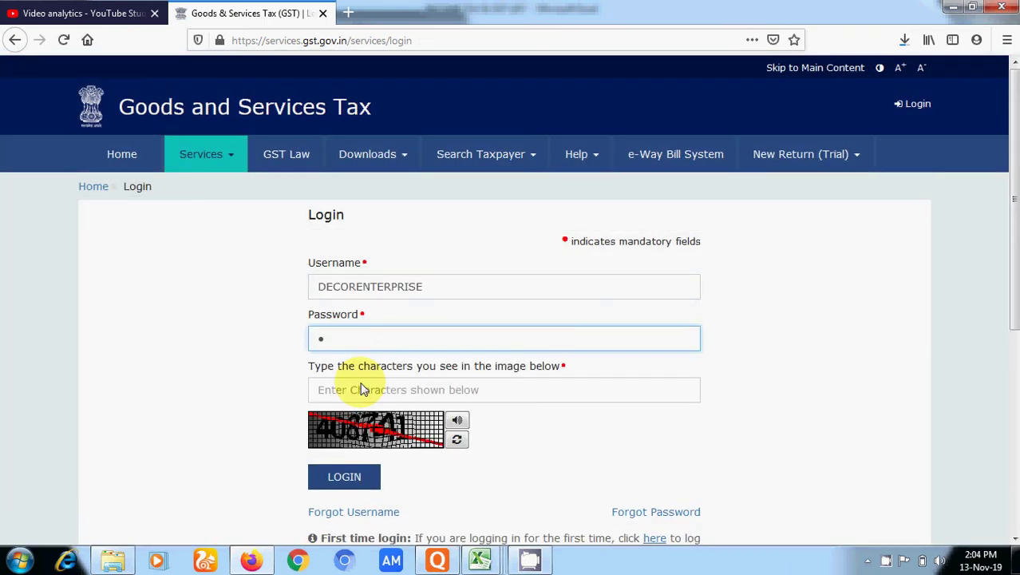
text(•••)
key(BackSpace)
key(BackSpace)
text(•••)
Step: Enter the captcha characters, log in, and decline saving the login in the browser
click(361, 389)
text(4087)
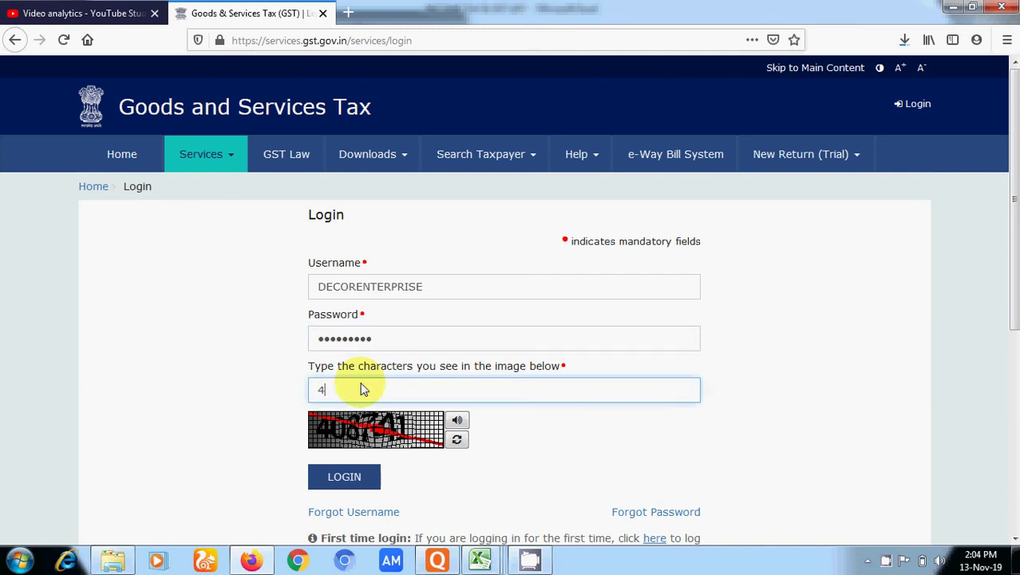
text(41)
key(Return)
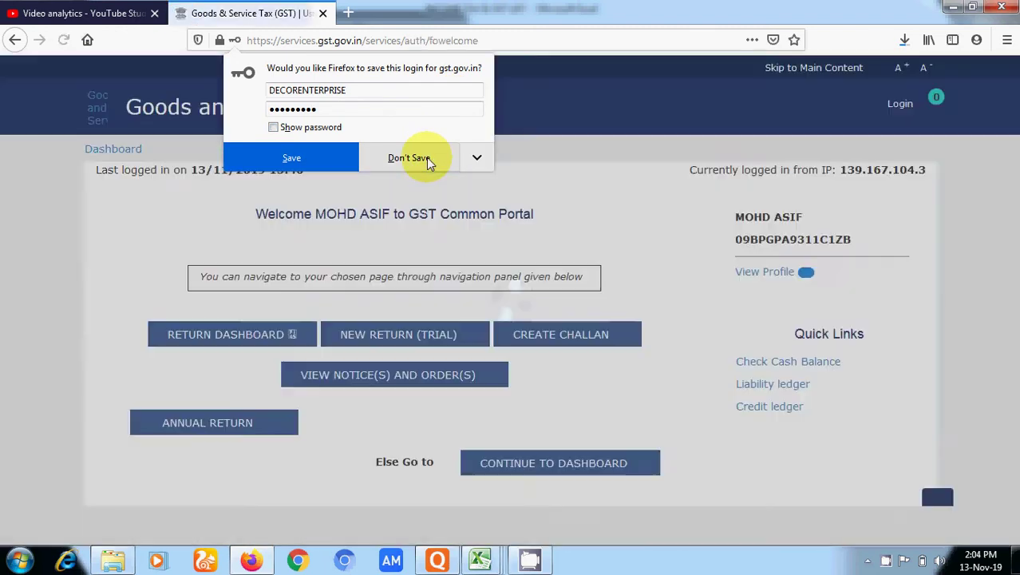
click(428, 158)
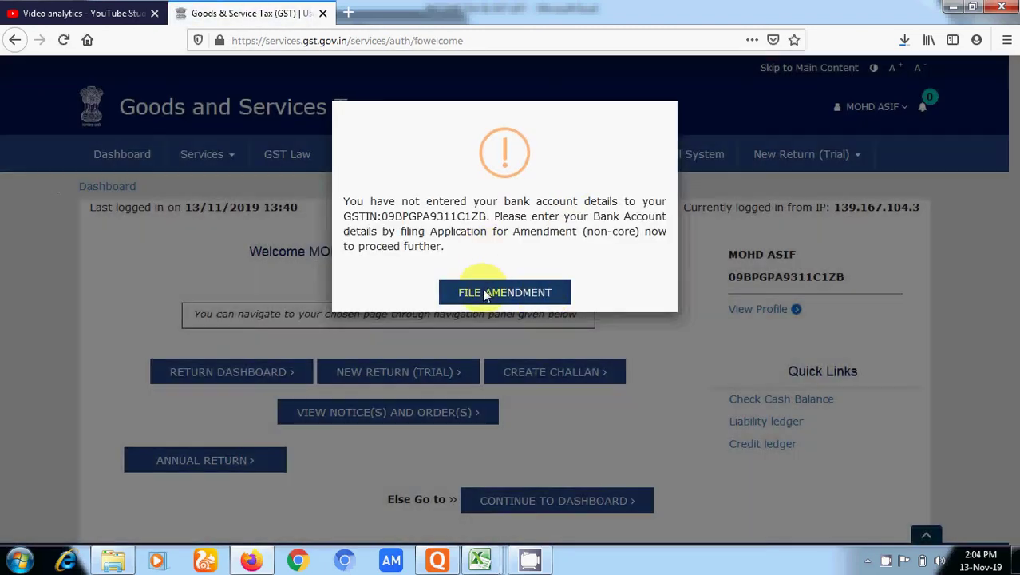
Step: Go past the bank account amendment notice to the dashboard and open the File Returns page
click(479, 294)
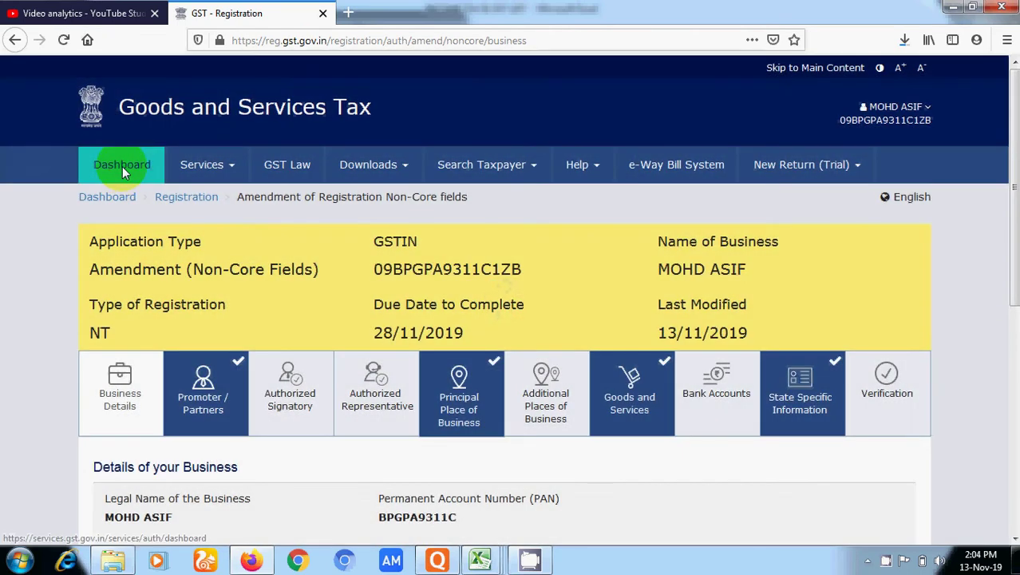
click(122, 168)
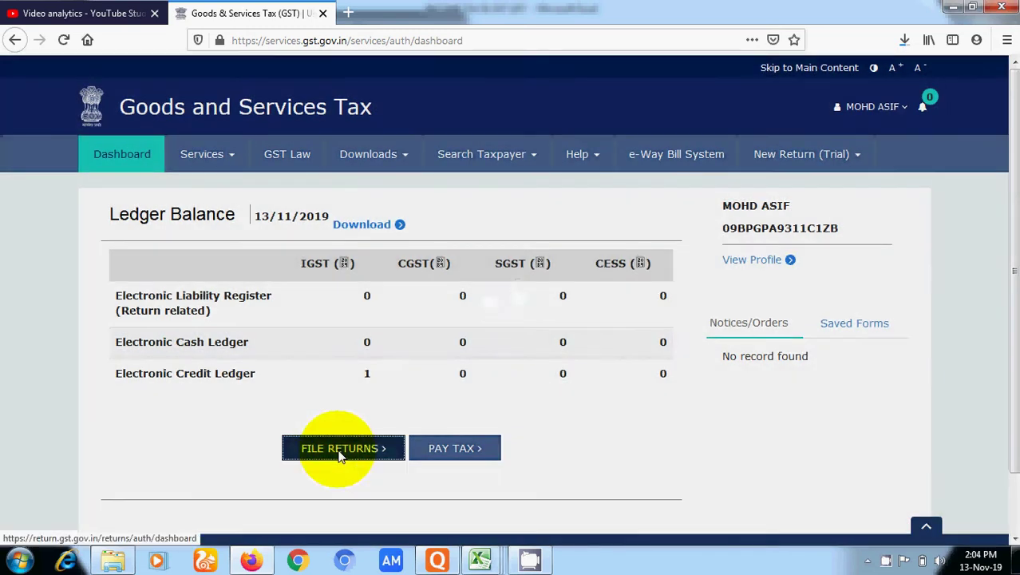
click(338, 452)
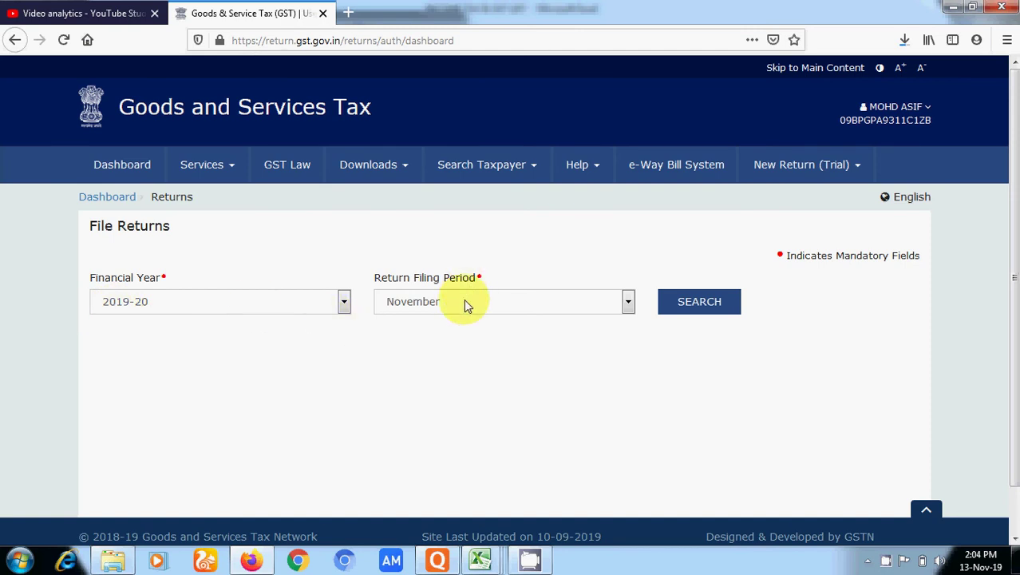
Step: Search the returns for the October filing period and view the GSTR2A auto drafted details
click(606, 311)
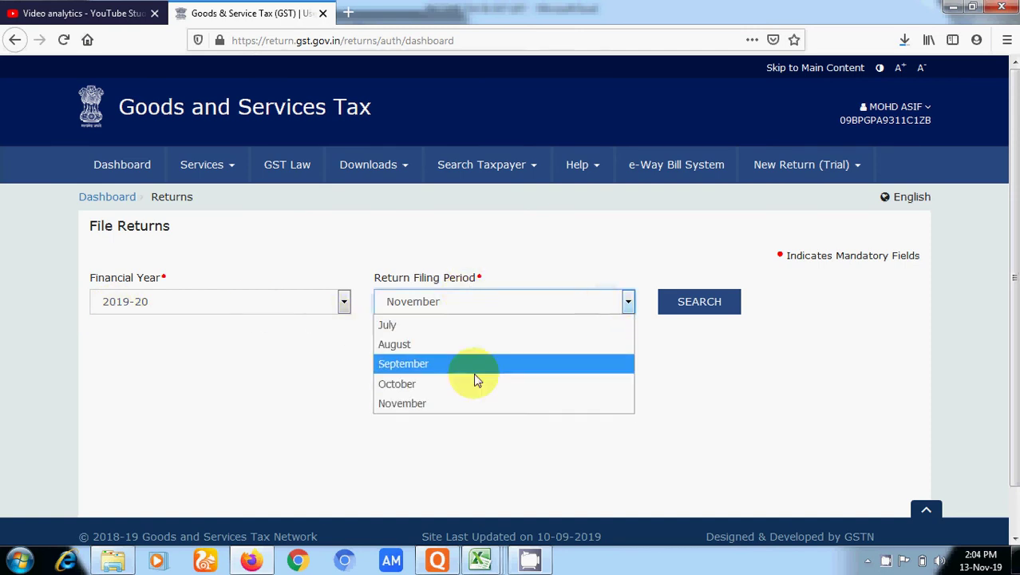
click(469, 386)
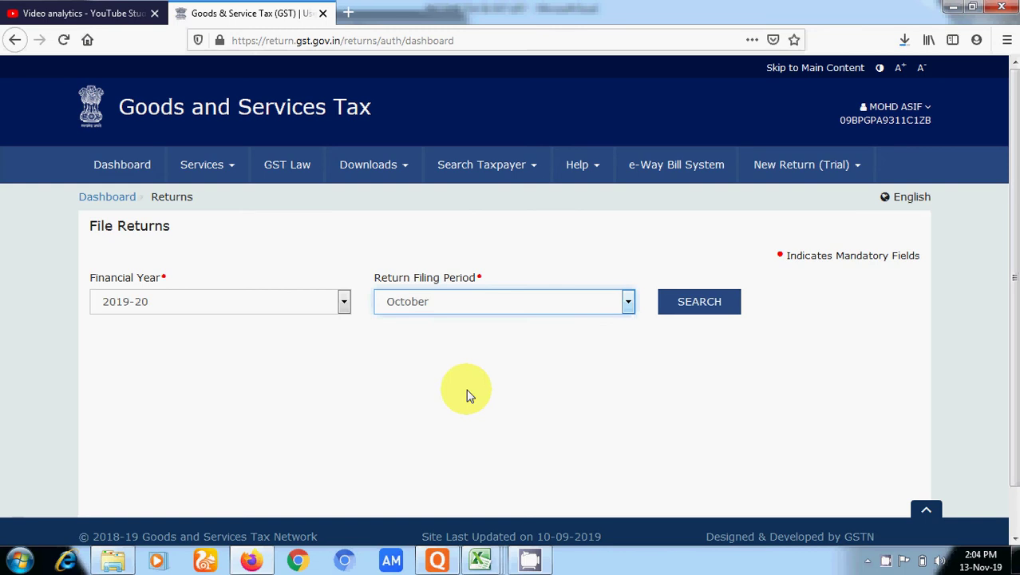
click(725, 307)
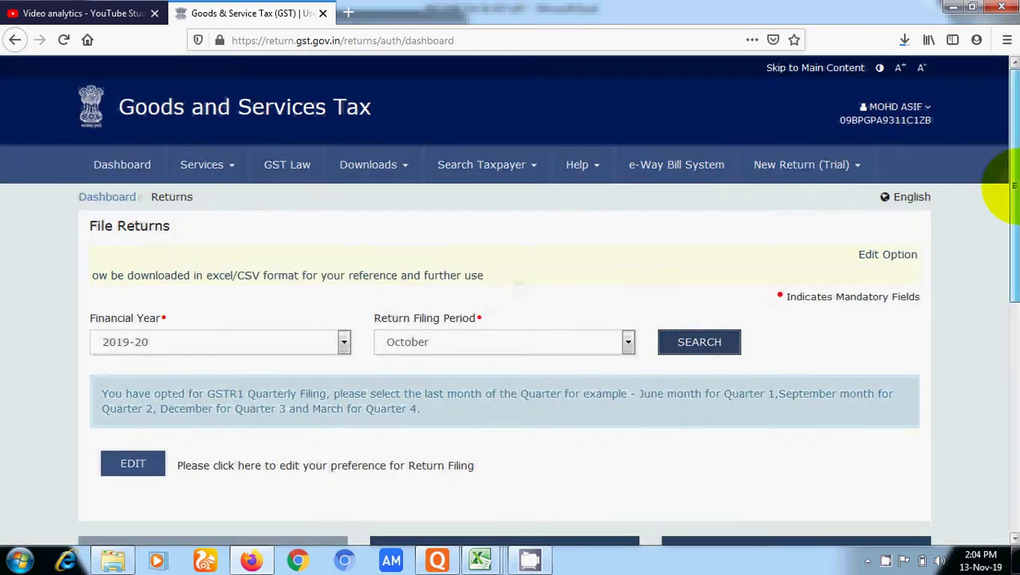
drag(1011, 188, 1011, 353)
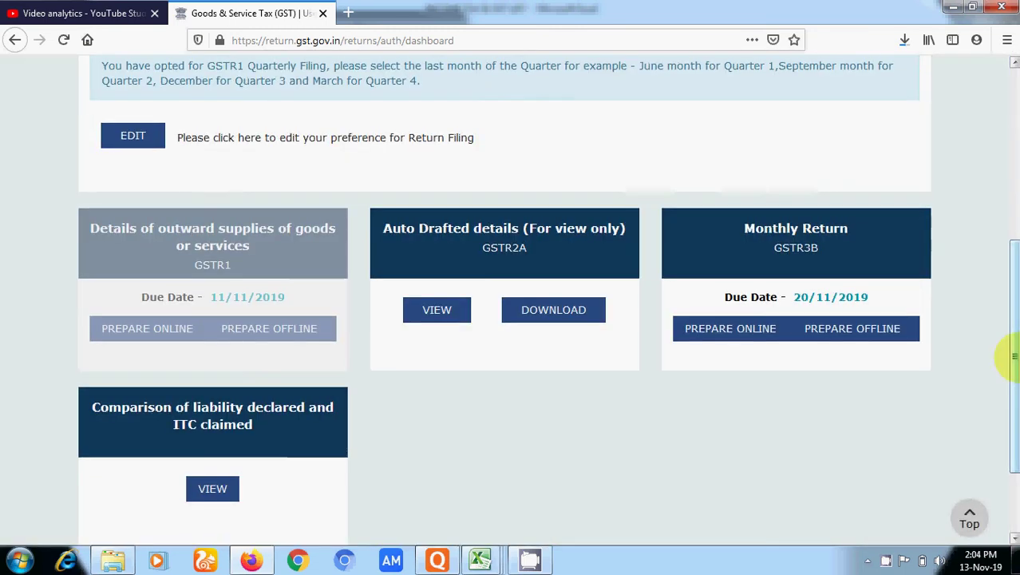
click(441, 335)
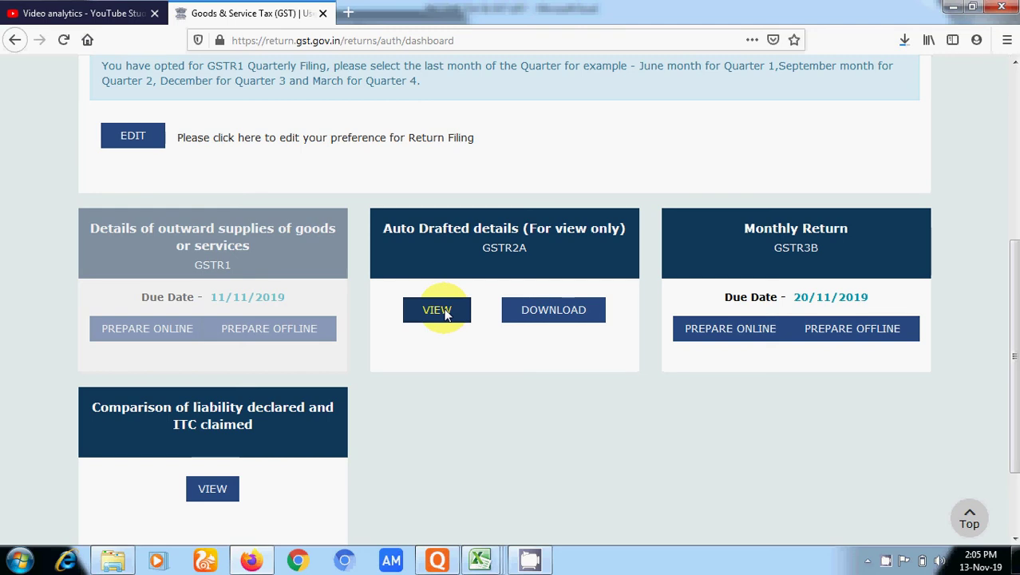
click(446, 312)
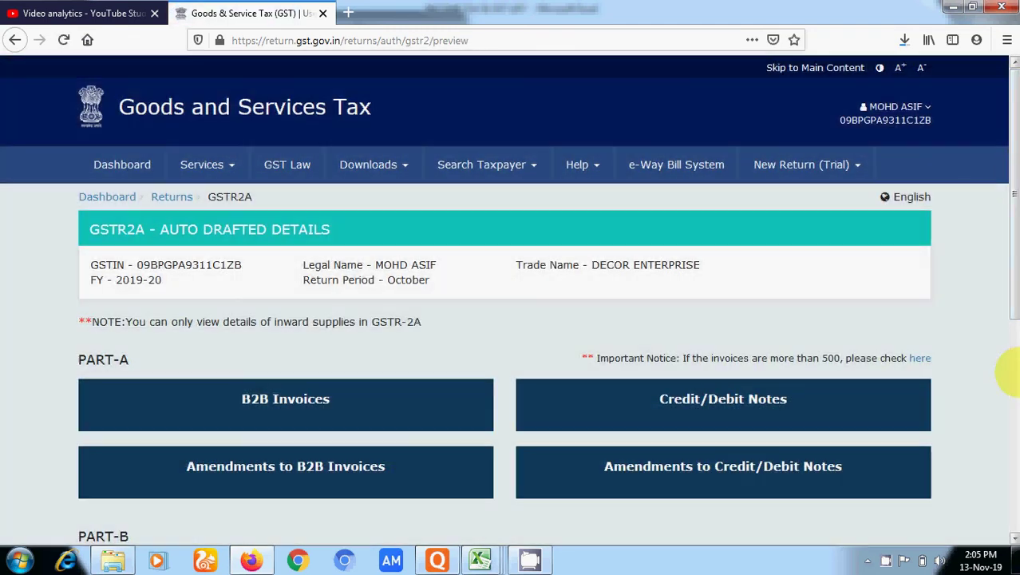
Step: Check the TDS Credits summary under Part-C of GSTR2A and return to the GSTR2A overview
scroll(1003, 239, down, 3)
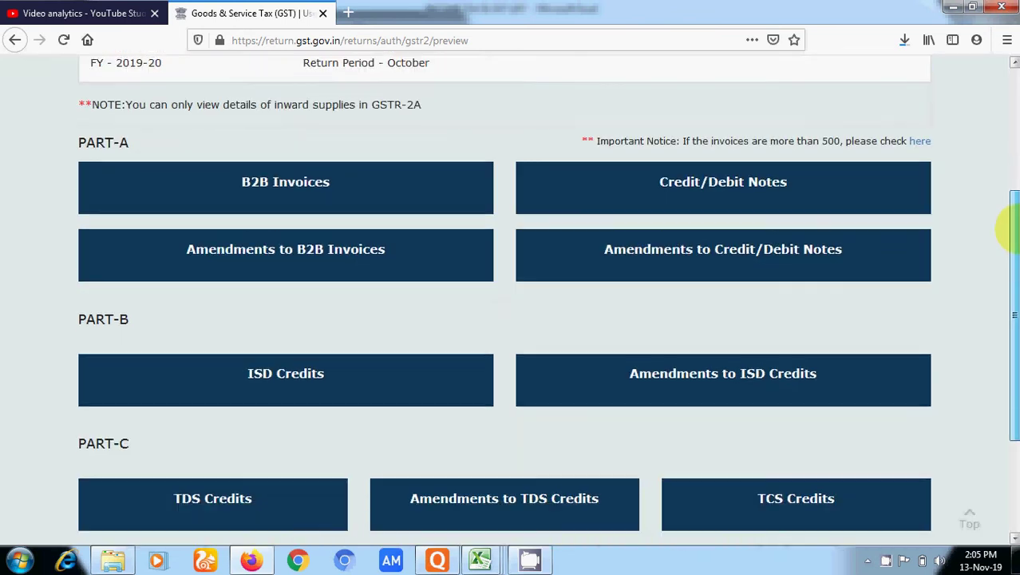
scroll(1016, 212, up, 1)
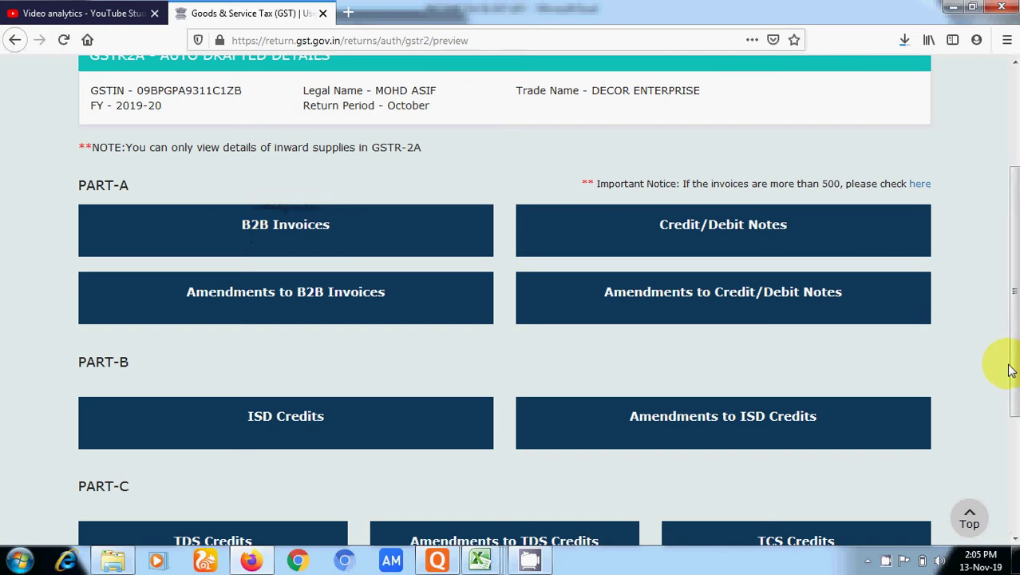
drag(1005, 270, 1008, 353)
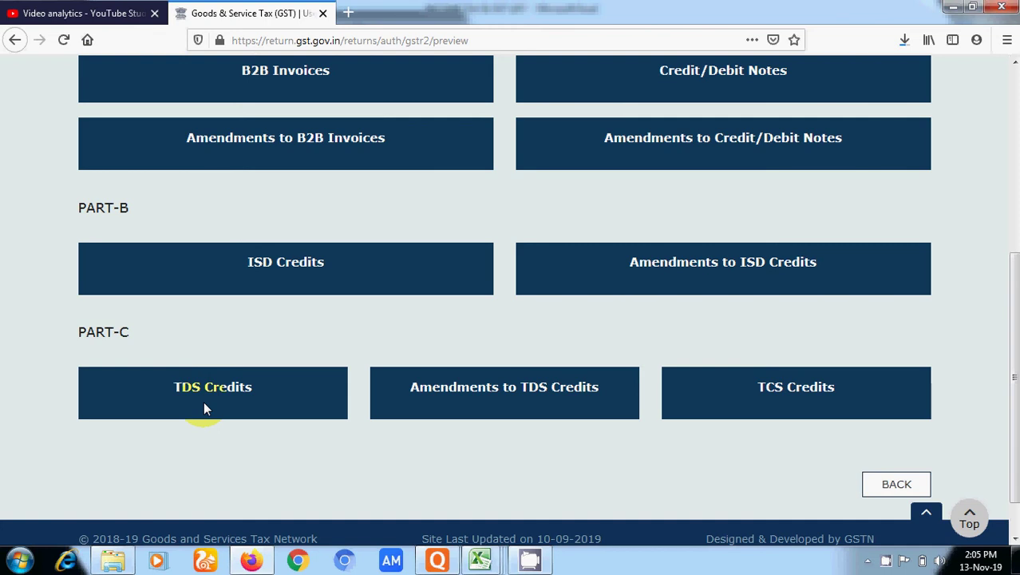
click(203, 408)
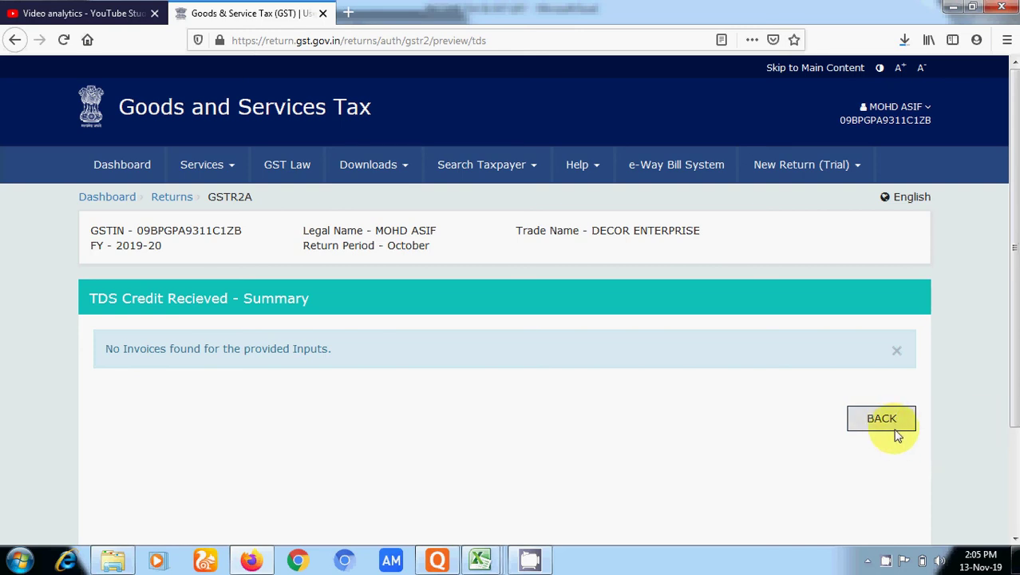
click(893, 425)
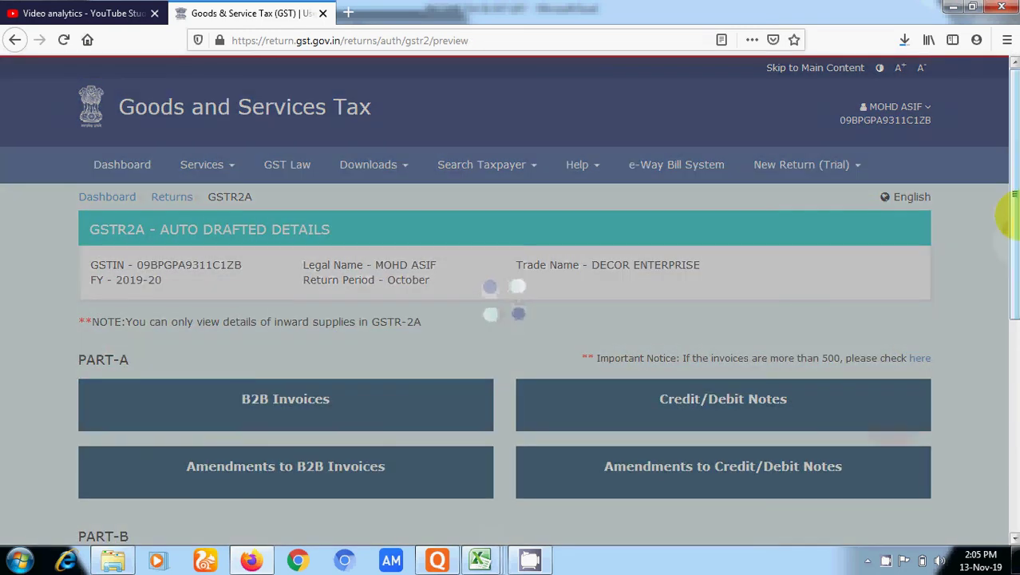
Step: Examine the TCS Credits summary under Part-C for the tax collected at source
drag(1008, 214, 1006, 523)
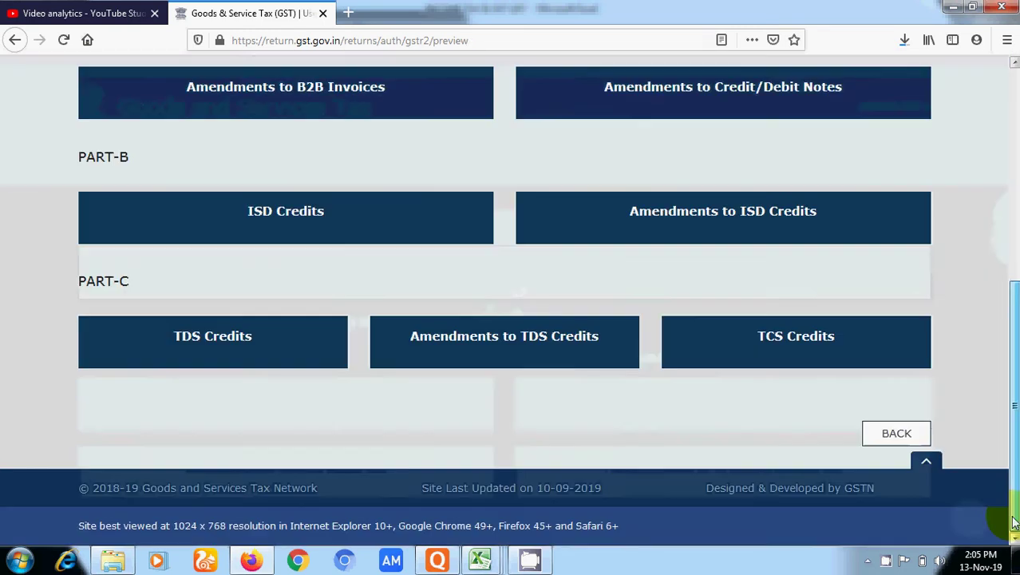
click(790, 349)
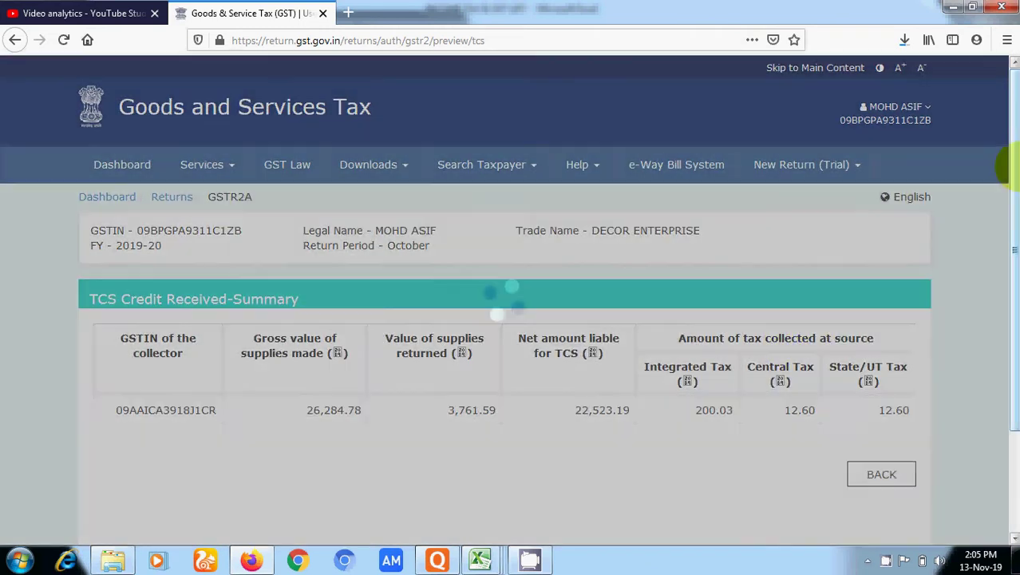
drag(1009, 168, 1006, 230)
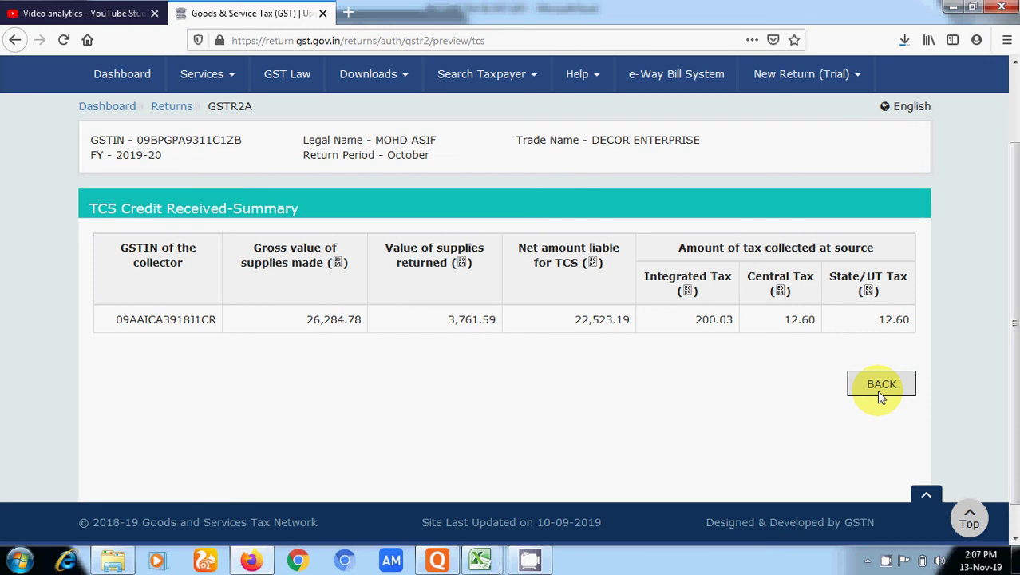
Step: Open the TDS and TCS credit received page from the returns services
click(202, 79)
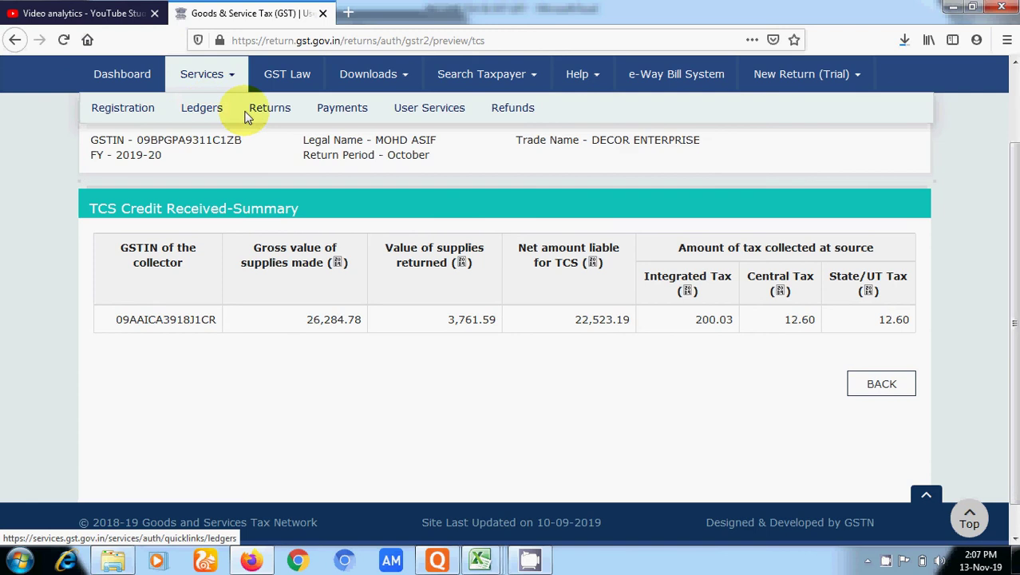
mouse_move(260, 120)
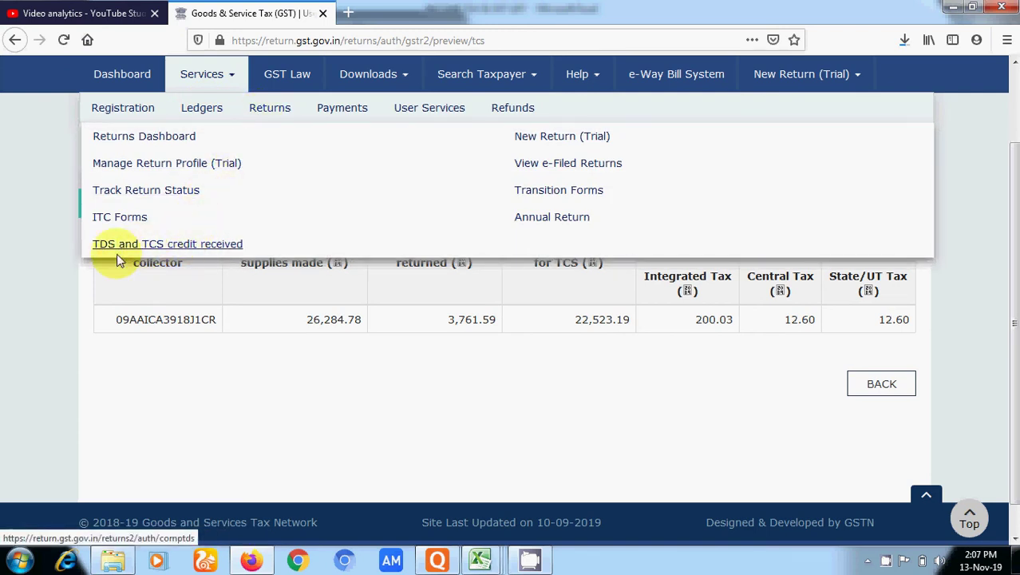
click(190, 247)
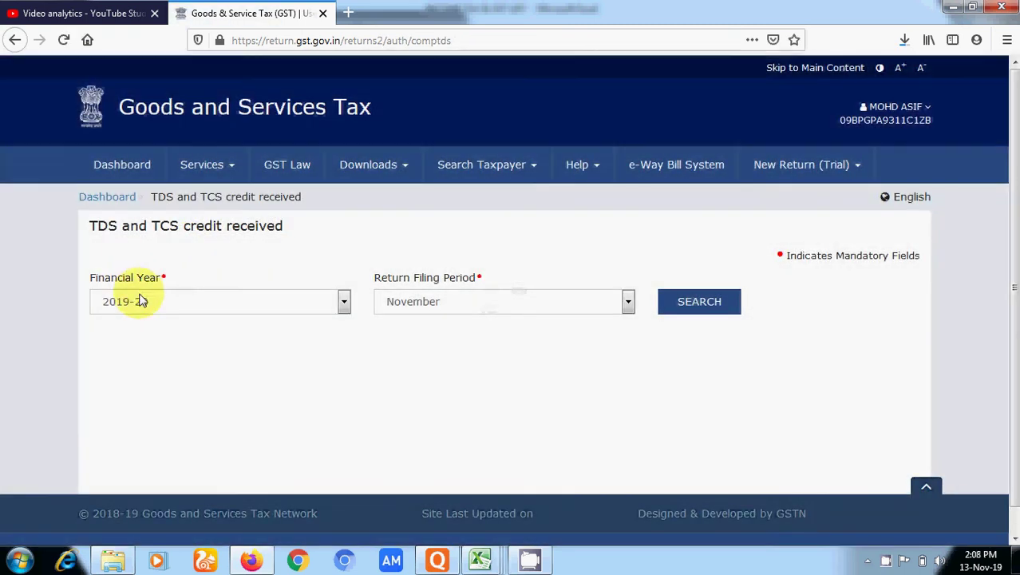
Step: Search the October return filing period and start preparing the TDS and TCS credit received form online
click(565, 300)
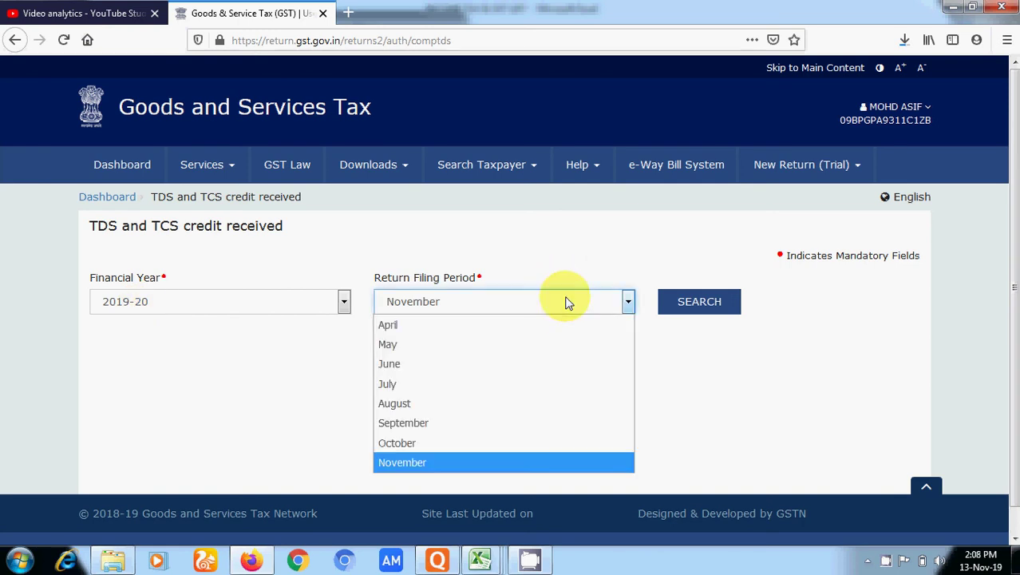
click(436, 445)
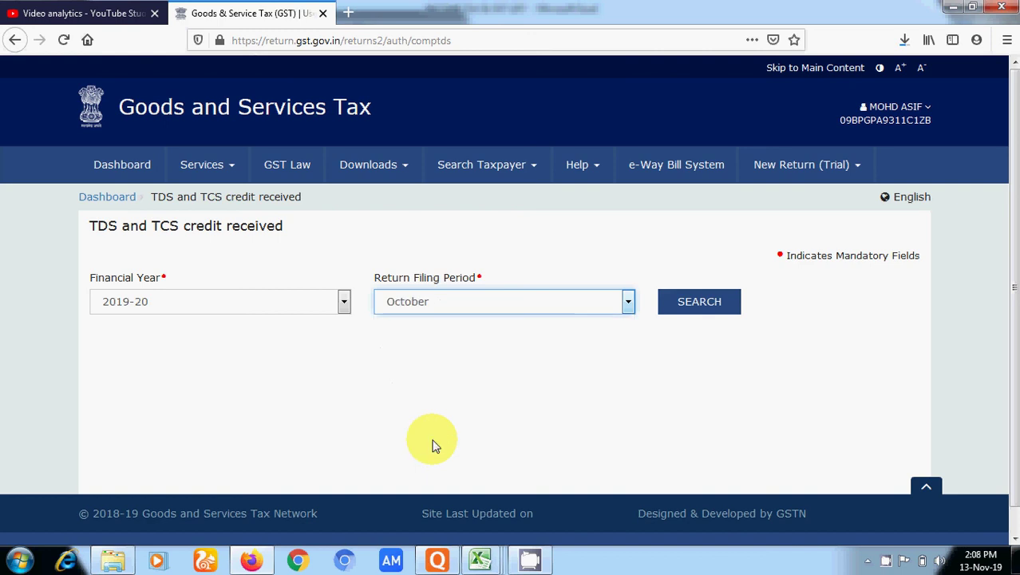
click(714, 315)
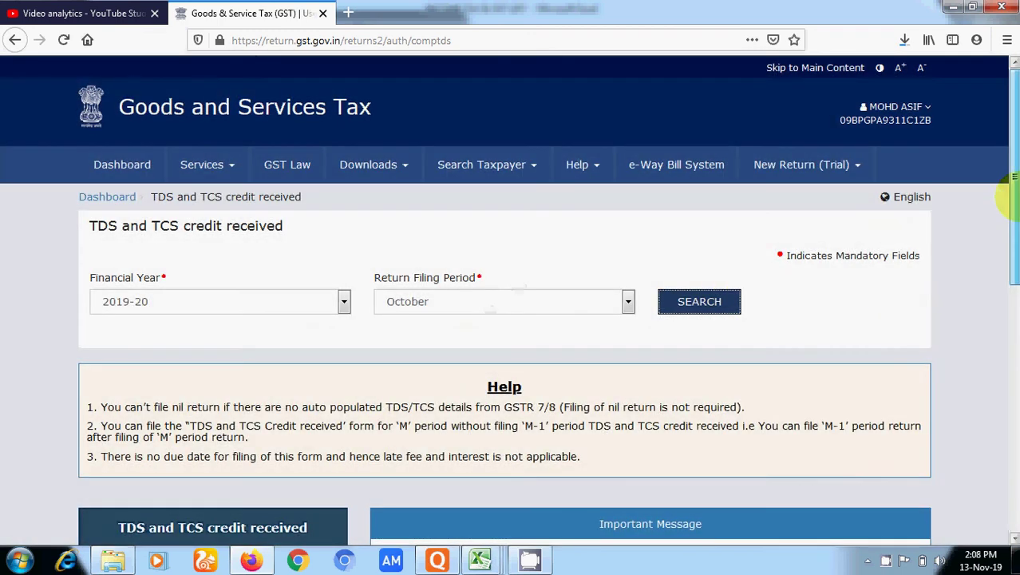
drag(1013, 175, 1013, 276)
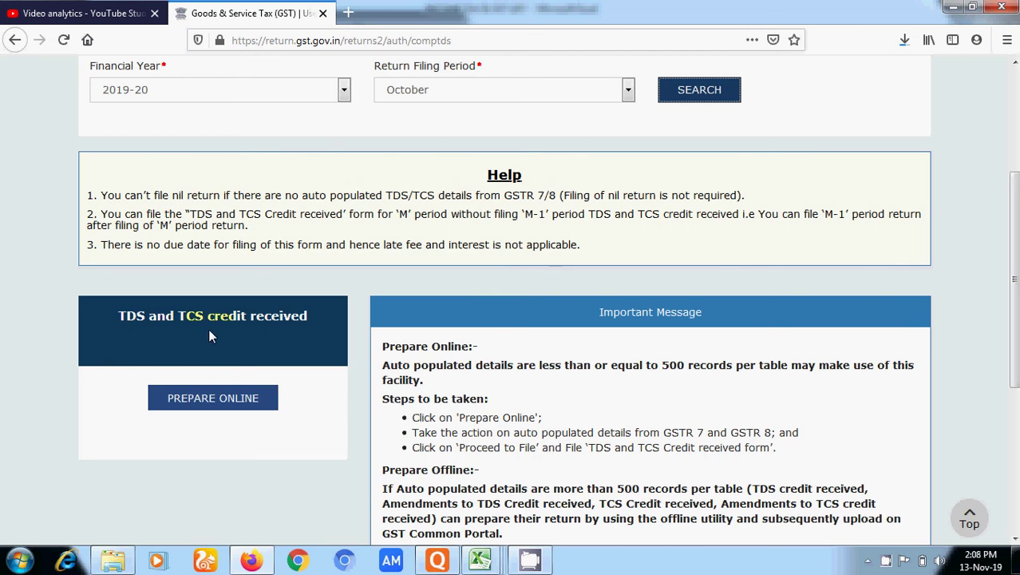
click(211, 409)
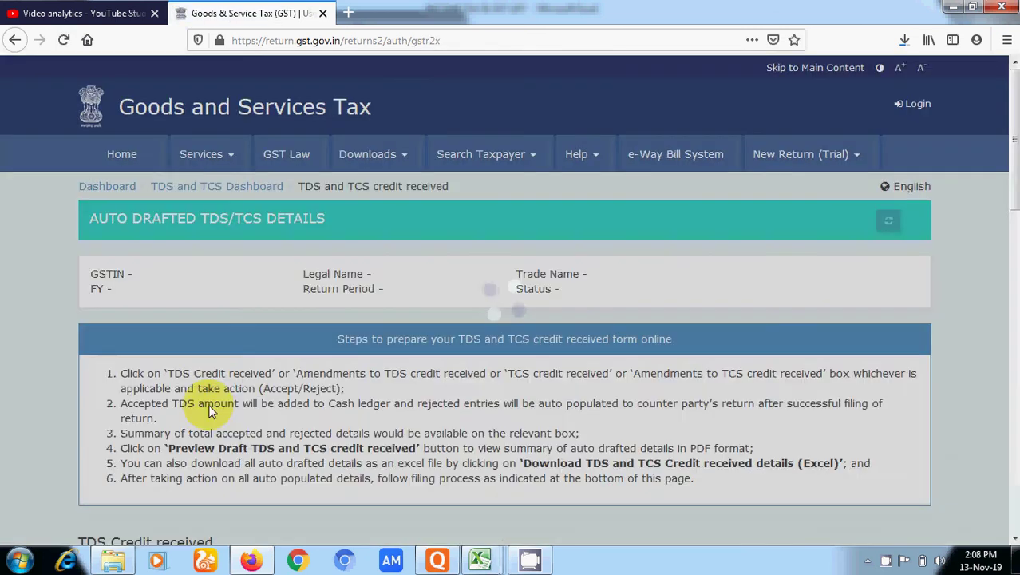
Step: Accept the Oct-2019 record under TCS Credit received and return to the auto drafted TDS/TCS details
drag(1013, 200, 1010, 347)
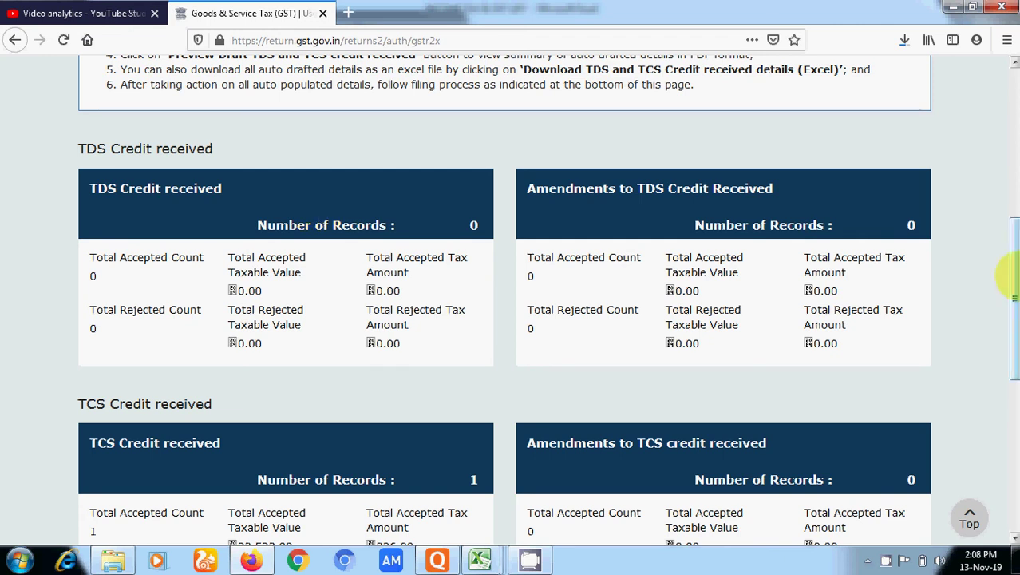
drag(1013, 256, 1012, 340)
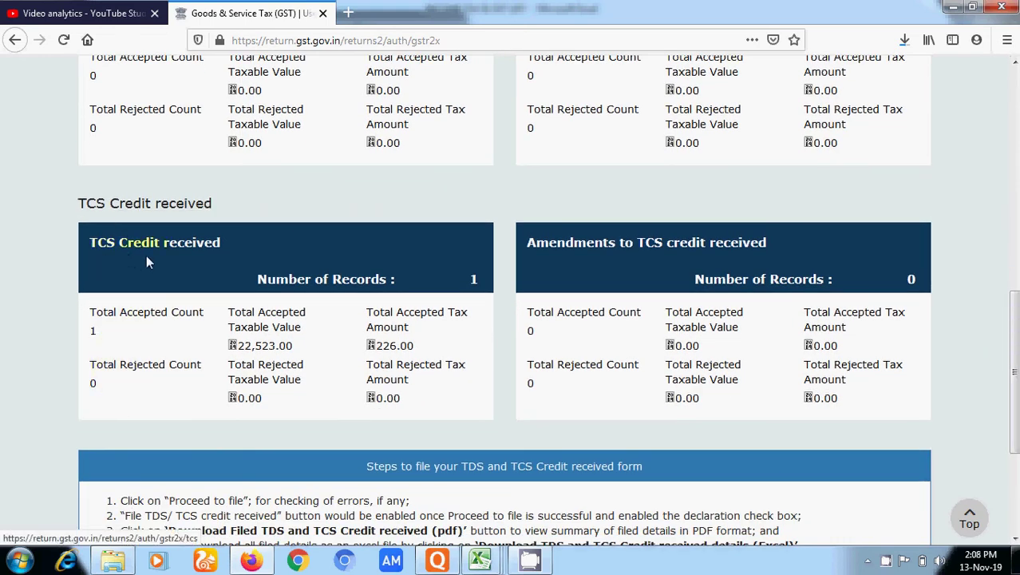
click(394, 277)
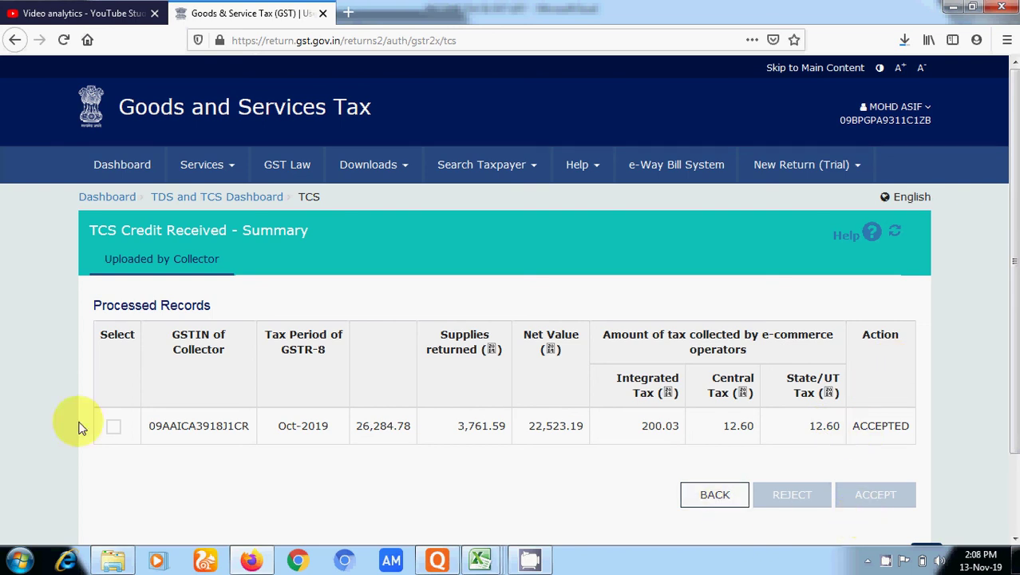
click(114, 427)
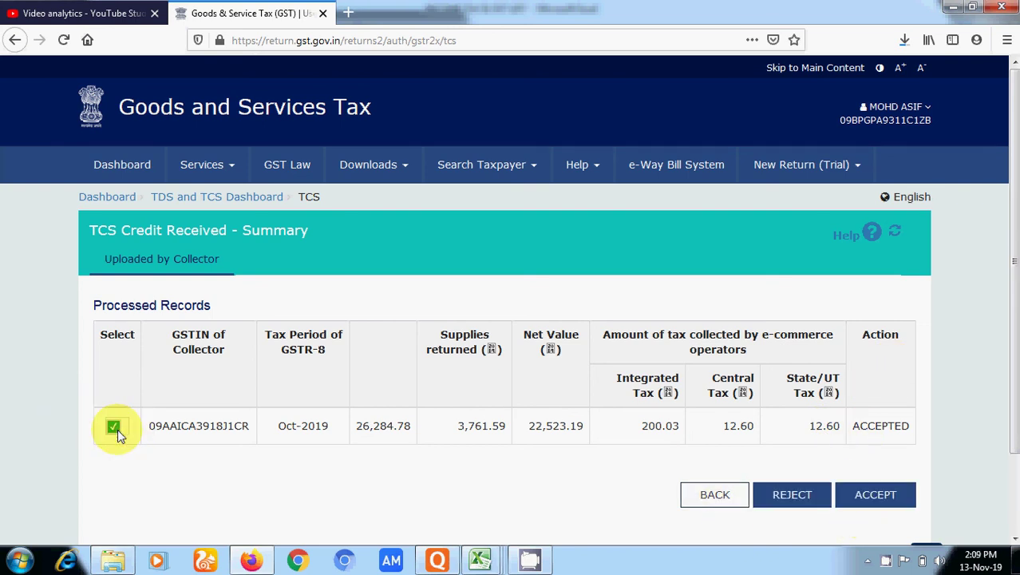
click(863, 496)
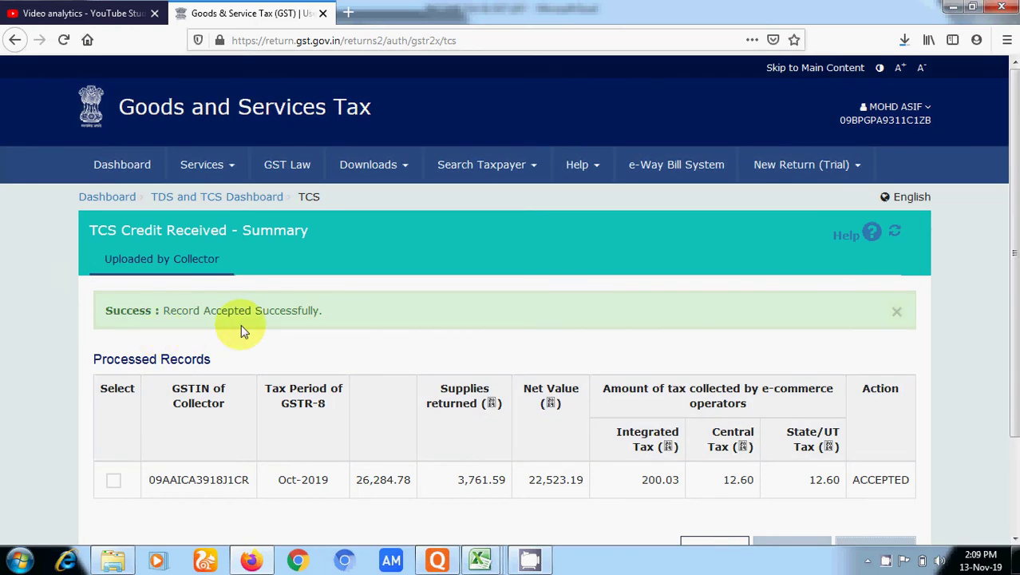
drag(1012, 128, 1014, 365)
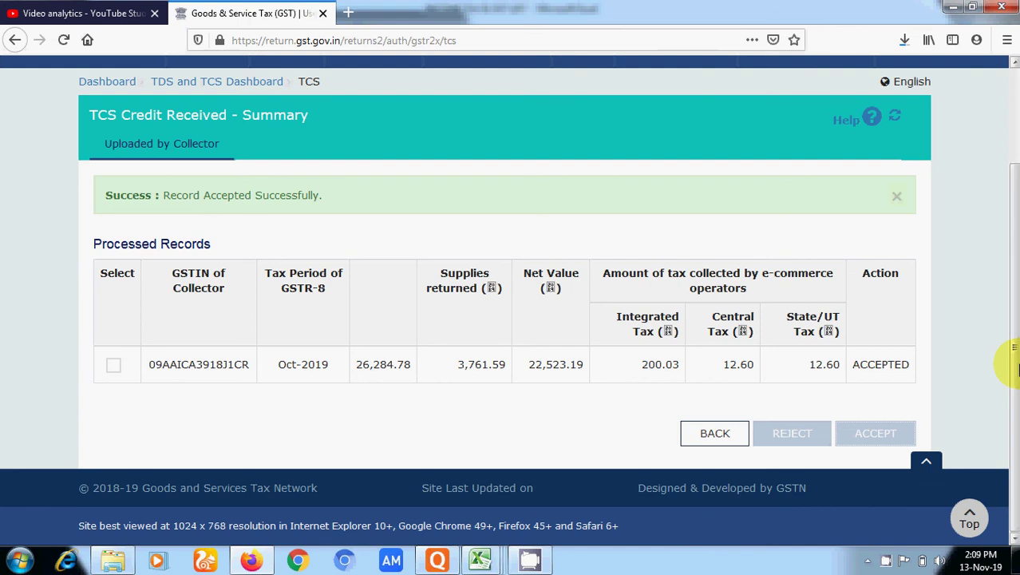
click(713, 432)
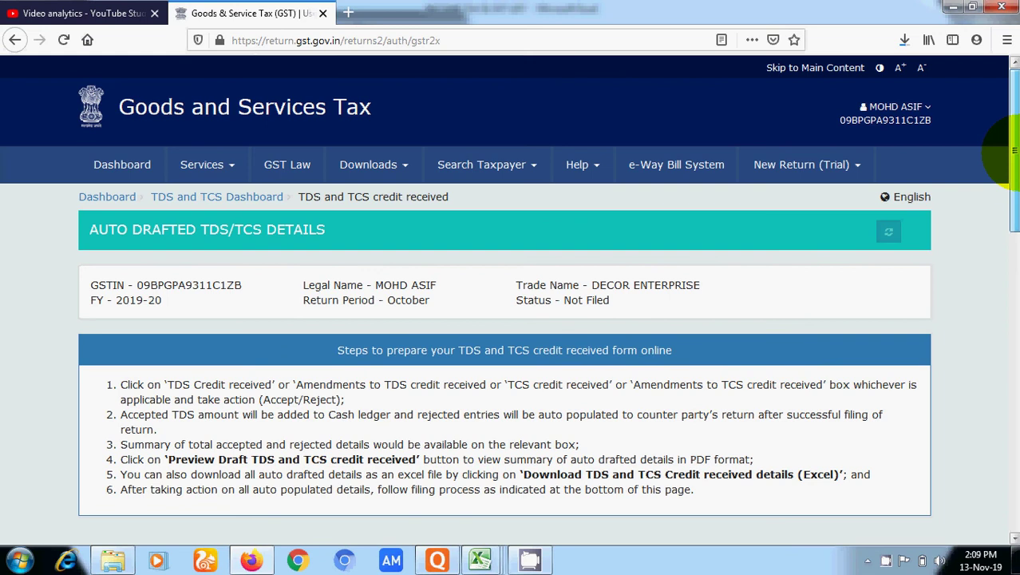
Step: Go back to the dashboard and reopen the TDS and TCS credit received page from the returns services
scroll(1011, 206, down, 2)
scroll(1009, 212, down, 3)
scroll(1009, 211, up, 5)
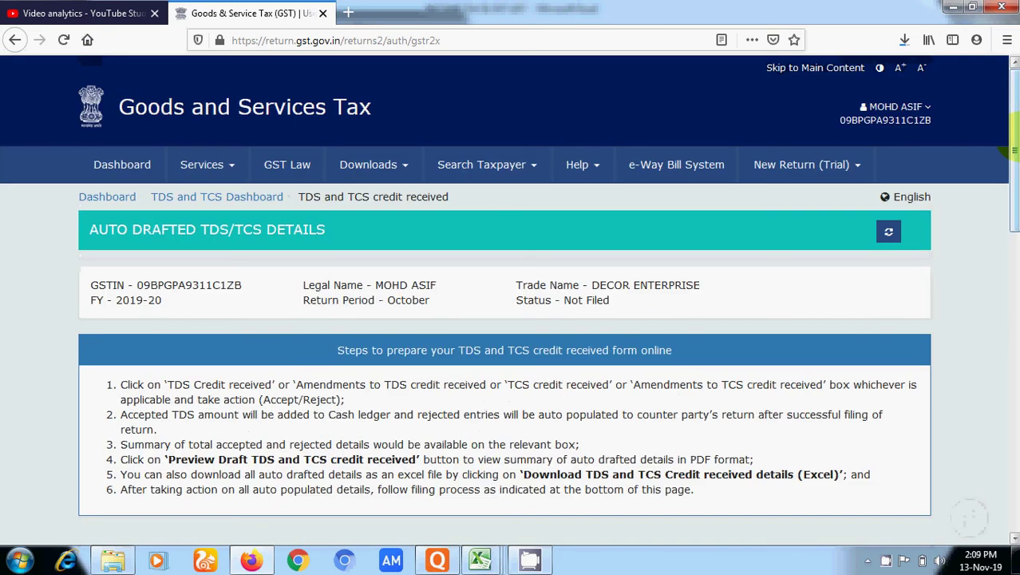
click(136, 164)
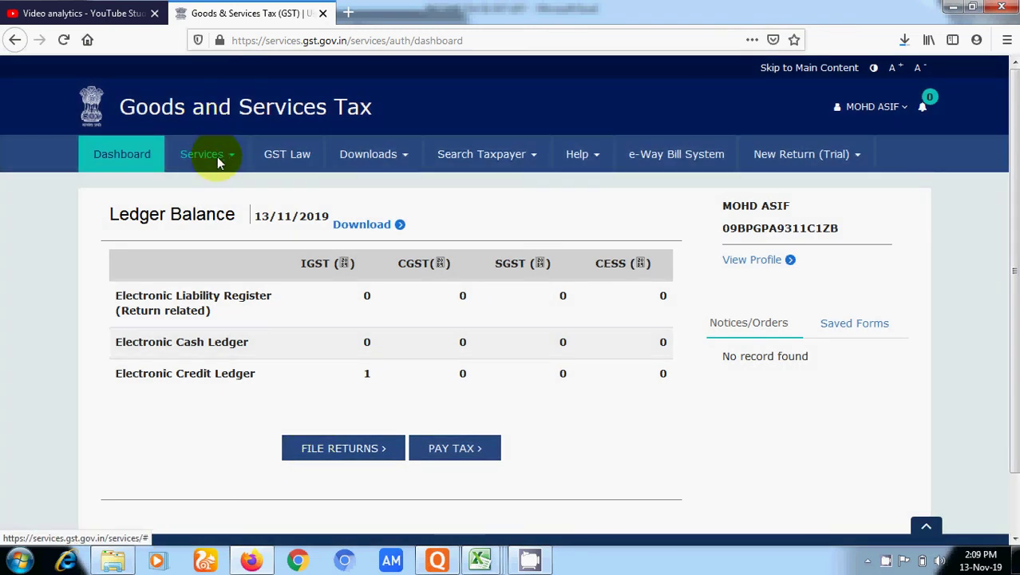
click(209, 156)
click(263, 189)
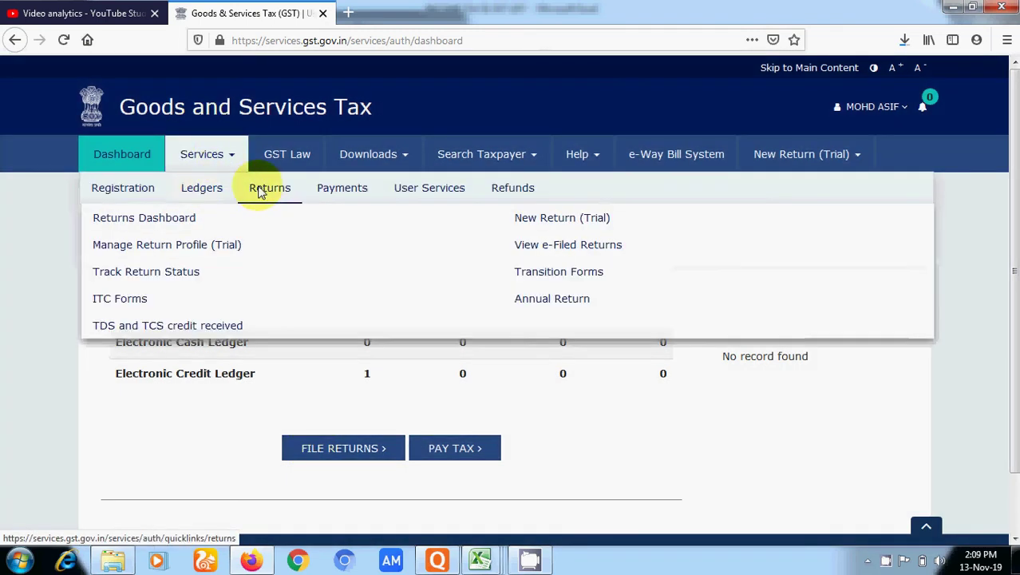
click(162, 328)
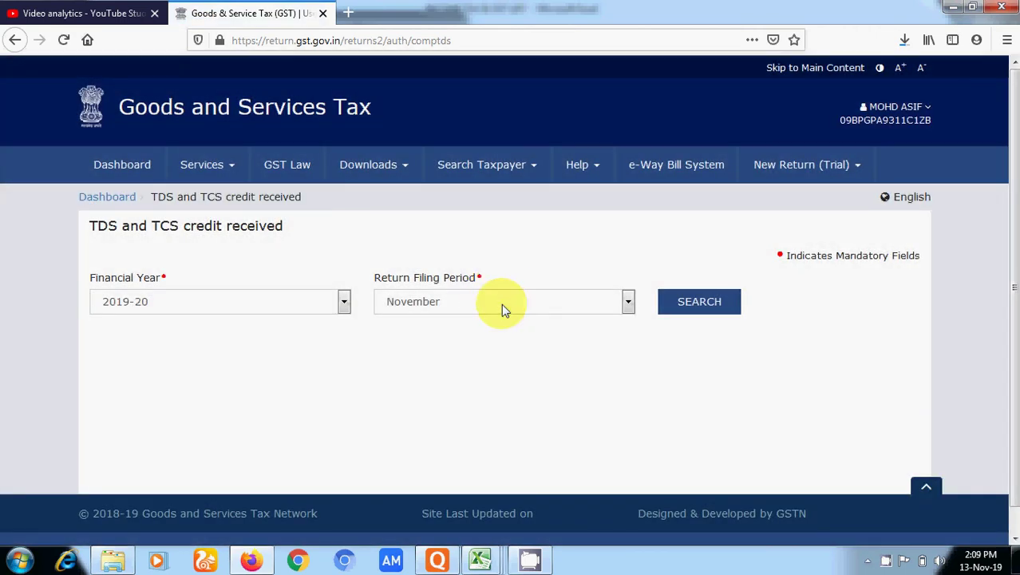
Step: Search the October return filing period and reopen the TDS and TCS credit received form for online preparation
click(501, 304)
click(447, 440)
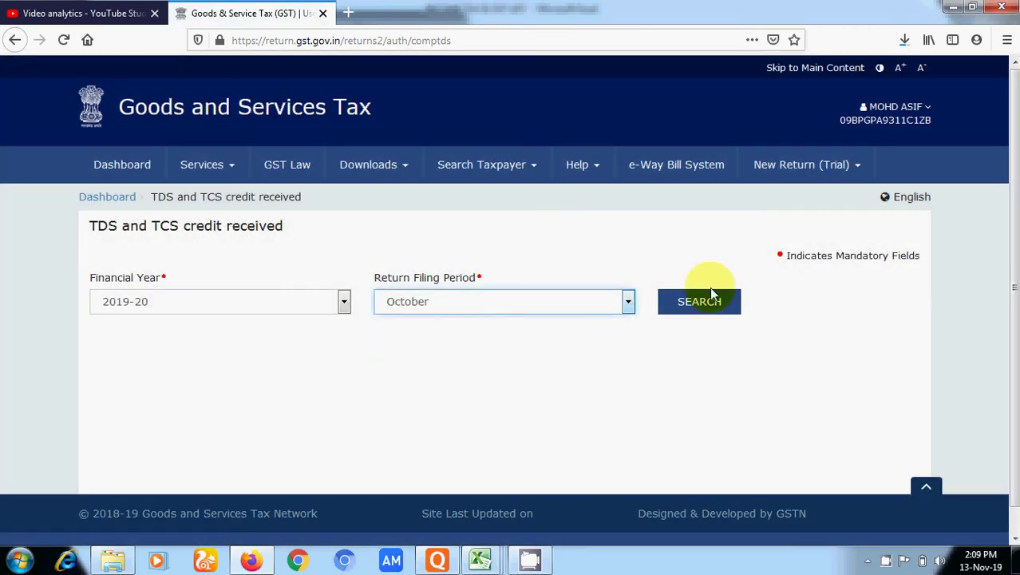
click(713, 297)
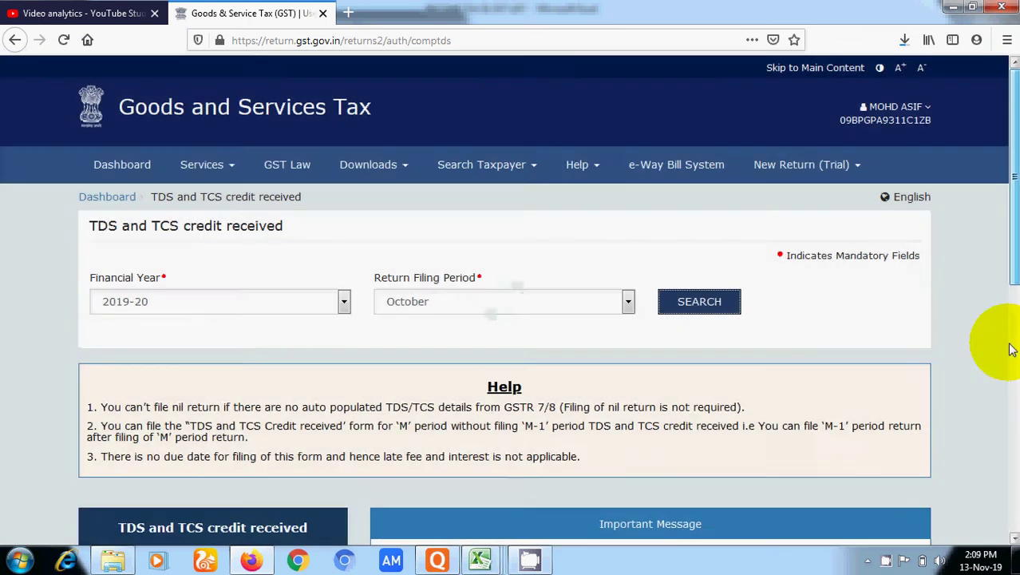
scroll(1010, 349, down, 5)
click(205, 224)
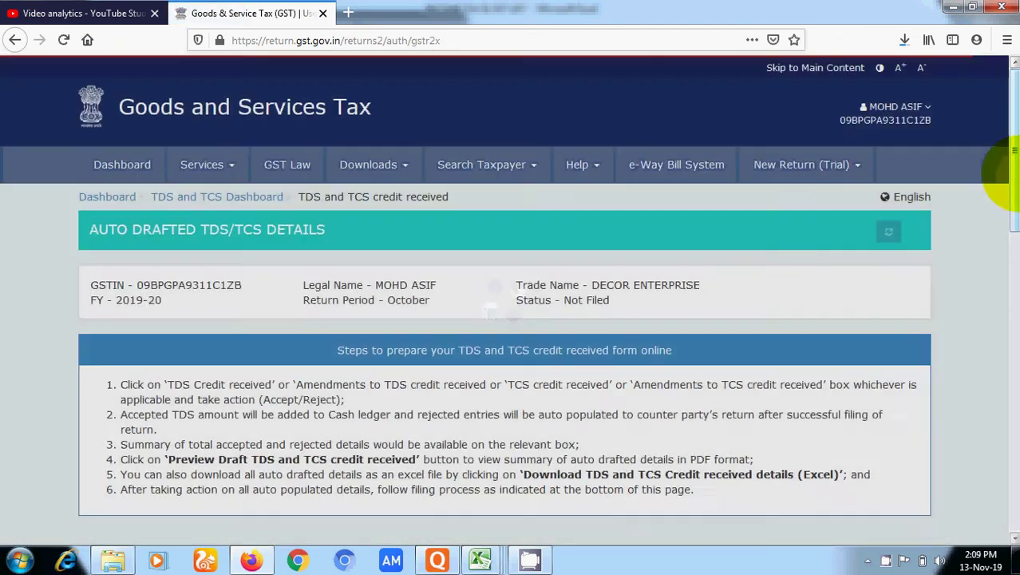
Step: Preview the draft TDS and TCS credit received PDF in Adobe Acrobat Reader DC, review its TDS and TCS credit tables, and close it
drag(1011, 175, 1011, 479)
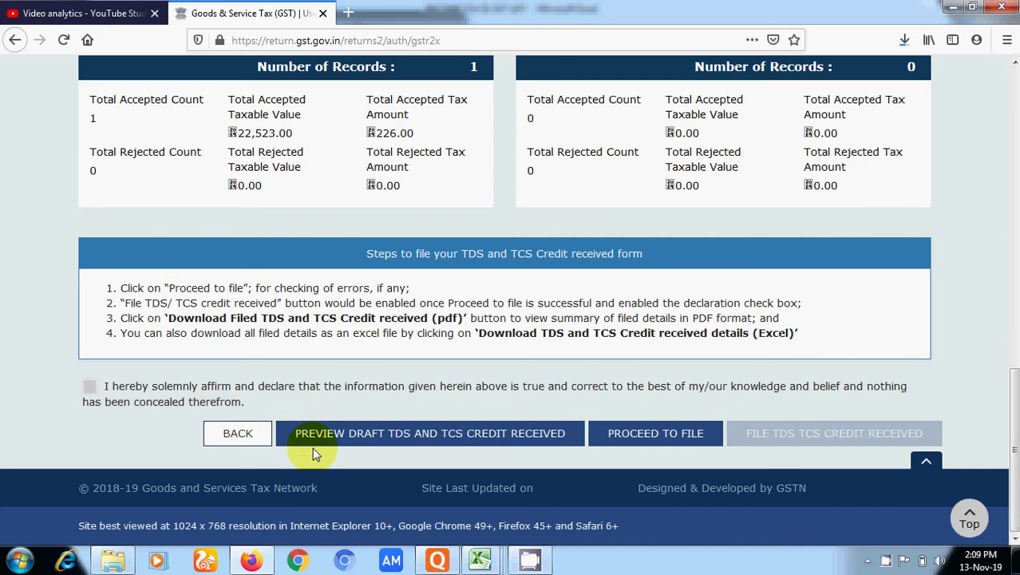
click(357, 443)
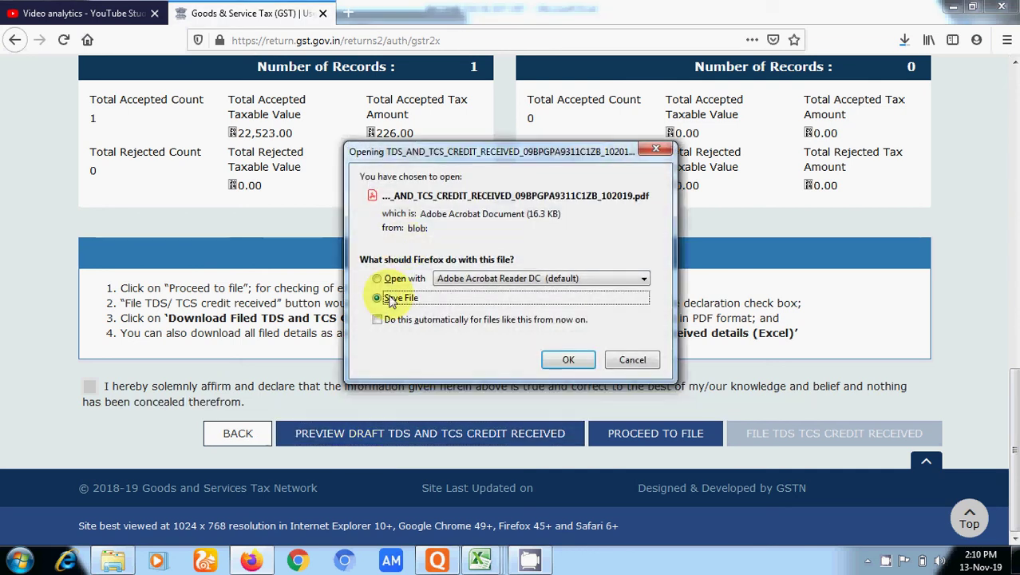
click(377, 278)
click(568, 359)
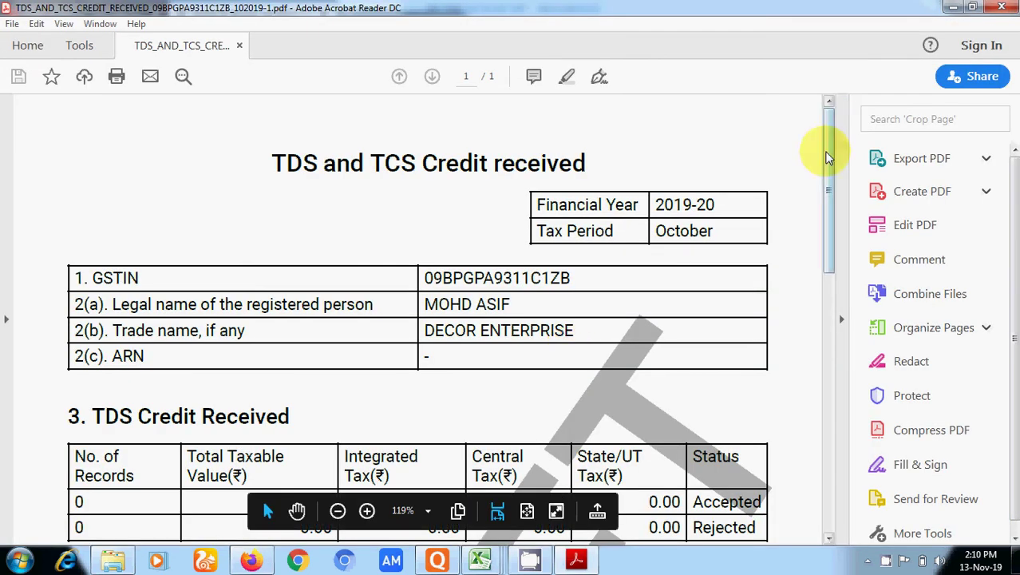
drag(825, 151, 834, 246)
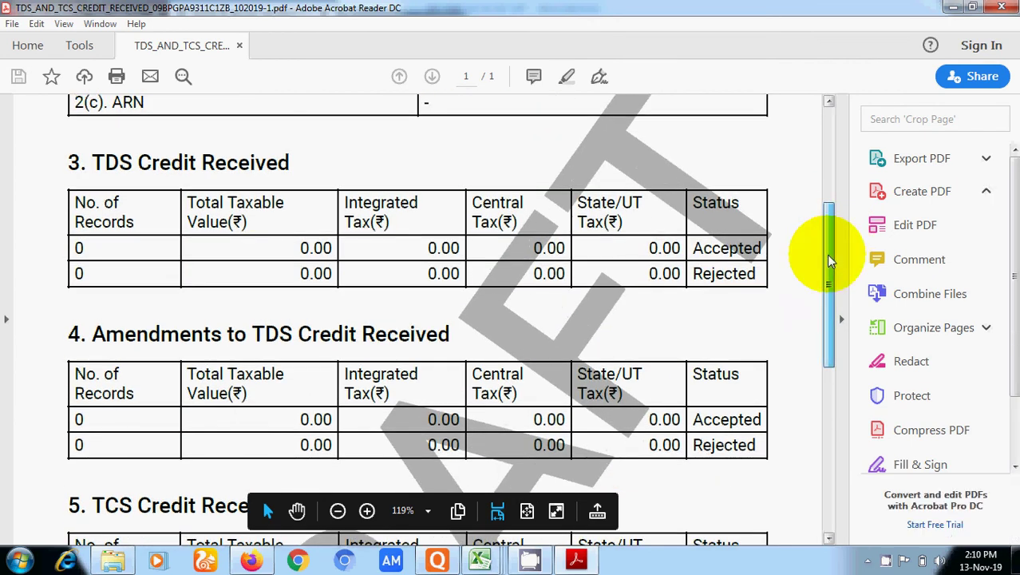
drag(826, 254, 816, 341)
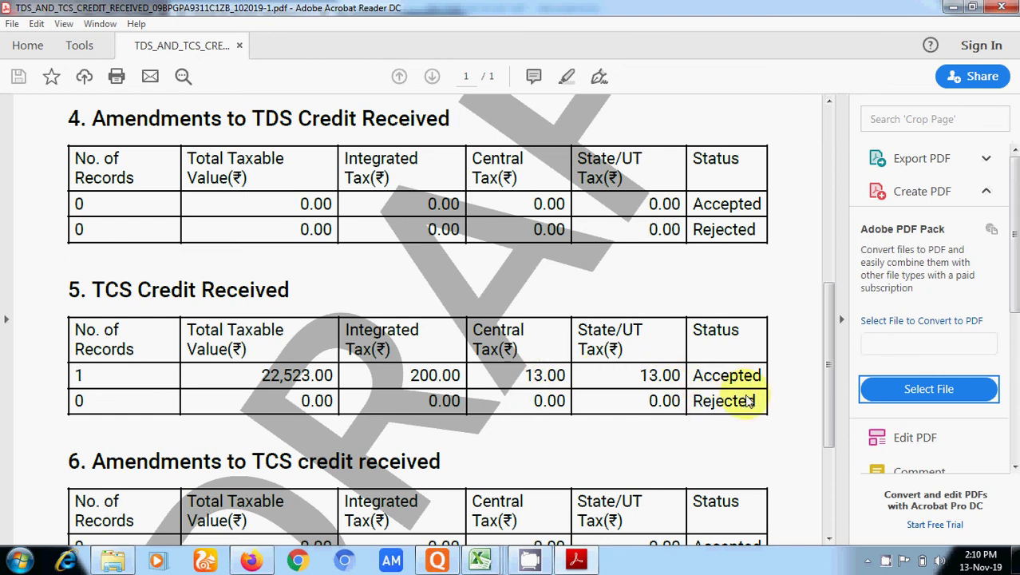
click(1011, 11)
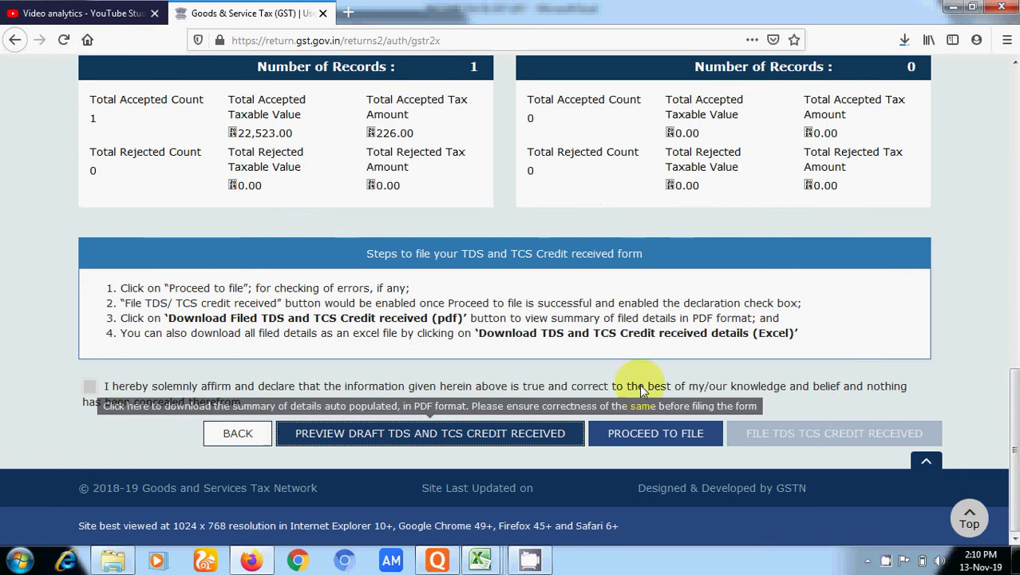
Step: Proceed to file the October TDS and TCS credit received form
click(674, 443)
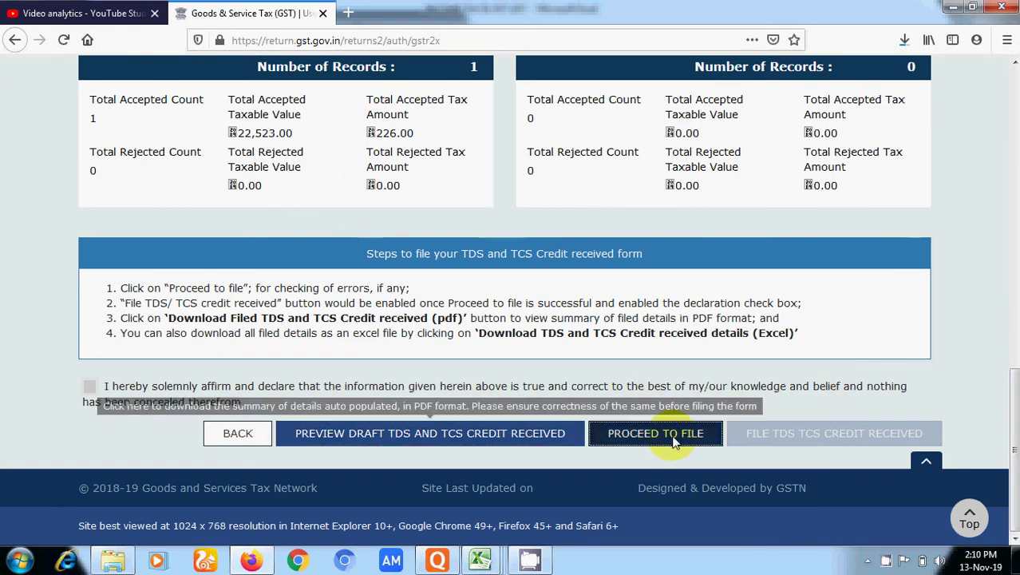